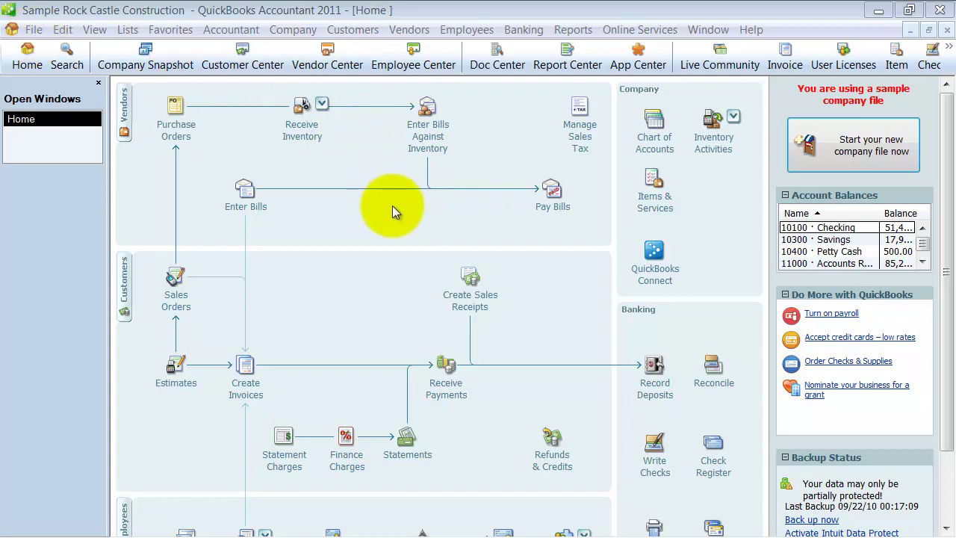
# Open the Customer Center and set the customer list view to Custom Filter, checking its searchable fields.
pyautogui.click(252, 69)
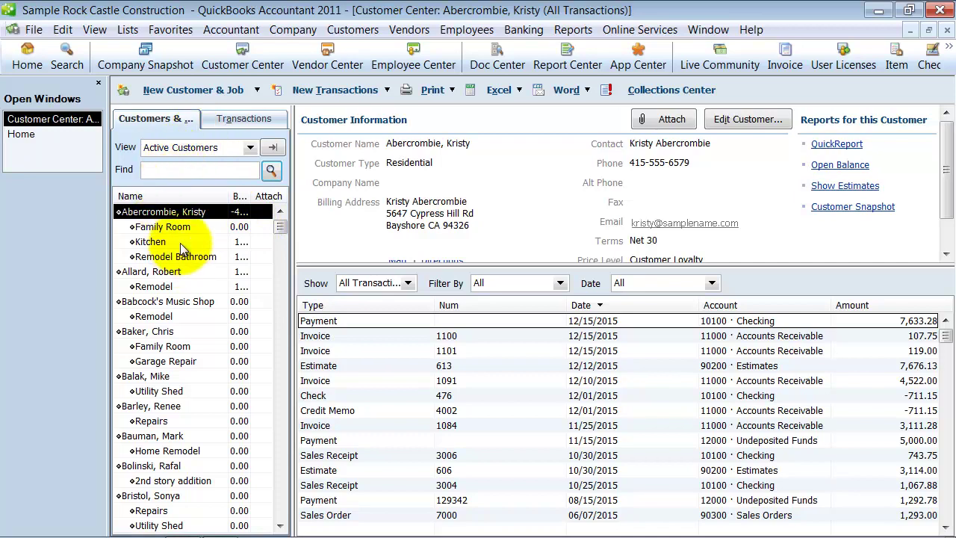
pyautogui.click(249, 148)
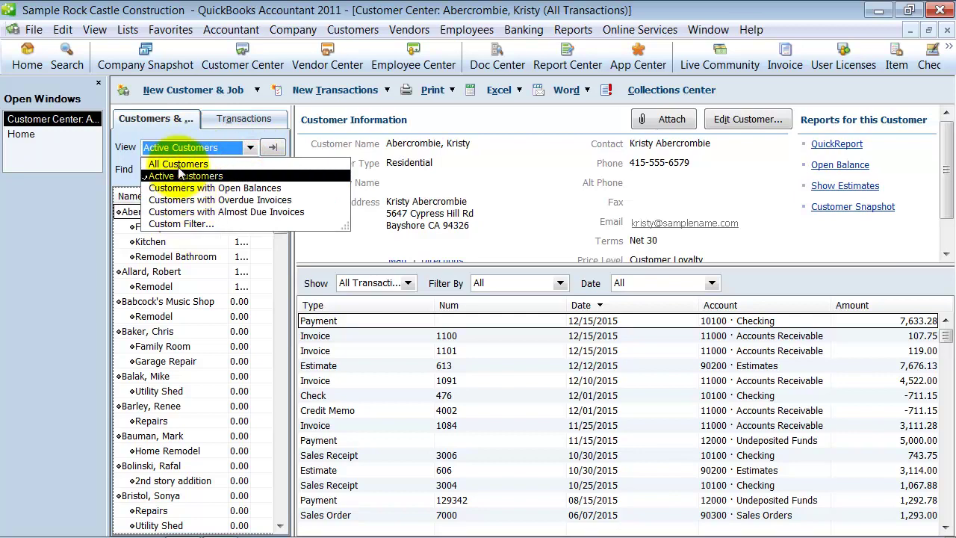
pyautogui.click(182, 224)
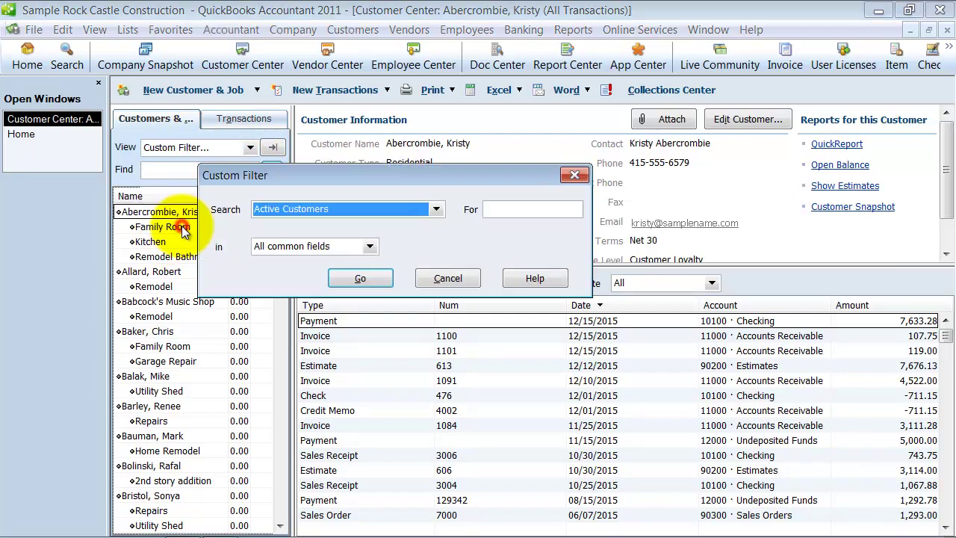
pyautogui.click(369, 247)
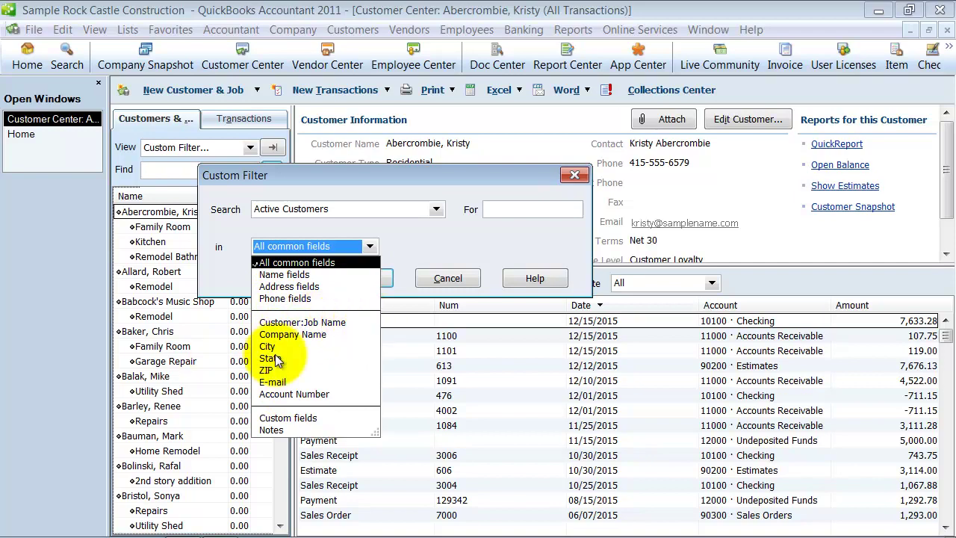
pyautogui.click(413, 242)
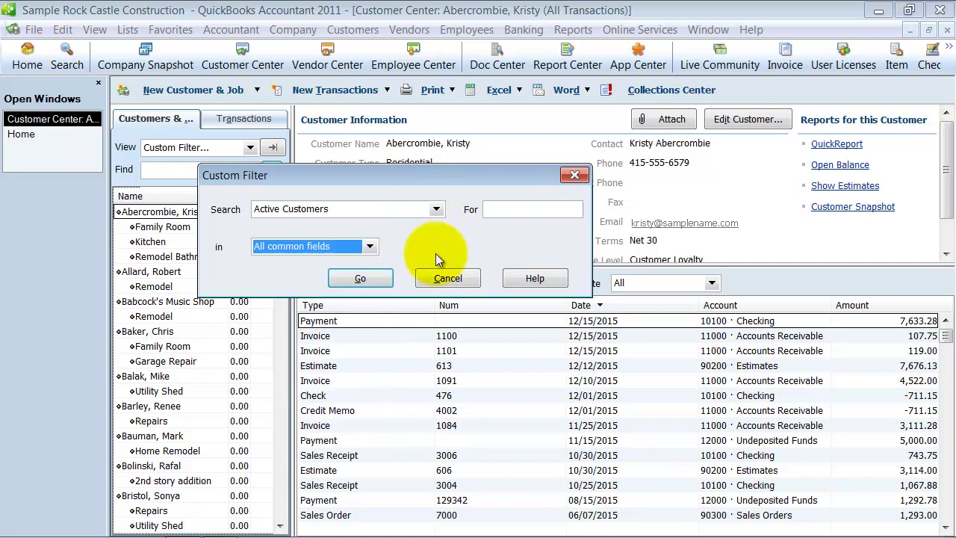
pyautogui.click(372, 278)
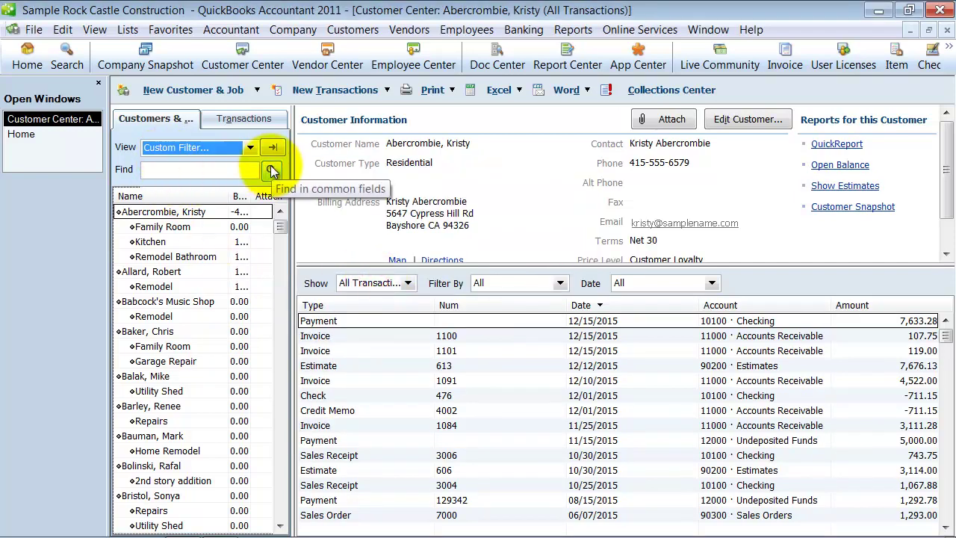
pyautogui.click(234, 170)
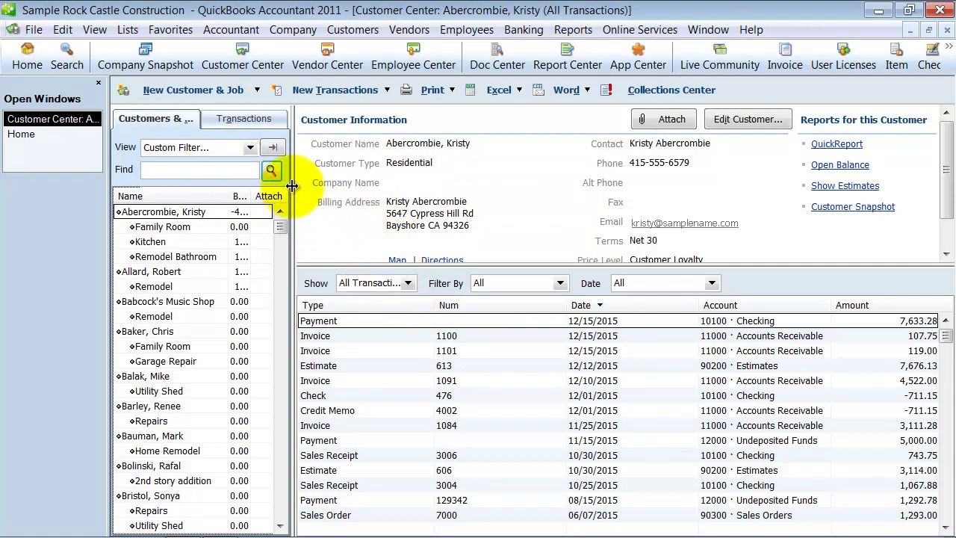
# Widen the customer list pane, then the Balance and Name columns so full amounts and names show.
pyautogui.moveTo(292, 185); pyautogui.dragTo(314, 185)
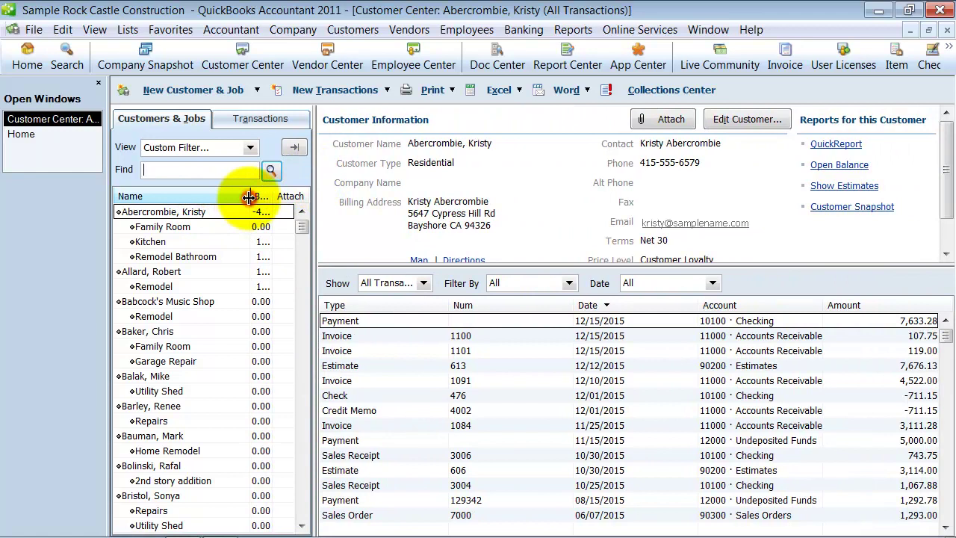
pyautogui.moveTo(249, 196)
pyautogui.mouseDown()
pyautogui.moveTo(186, 195)
pyautogui.moveTo(248, 196)
pyautogui.mouseUp()
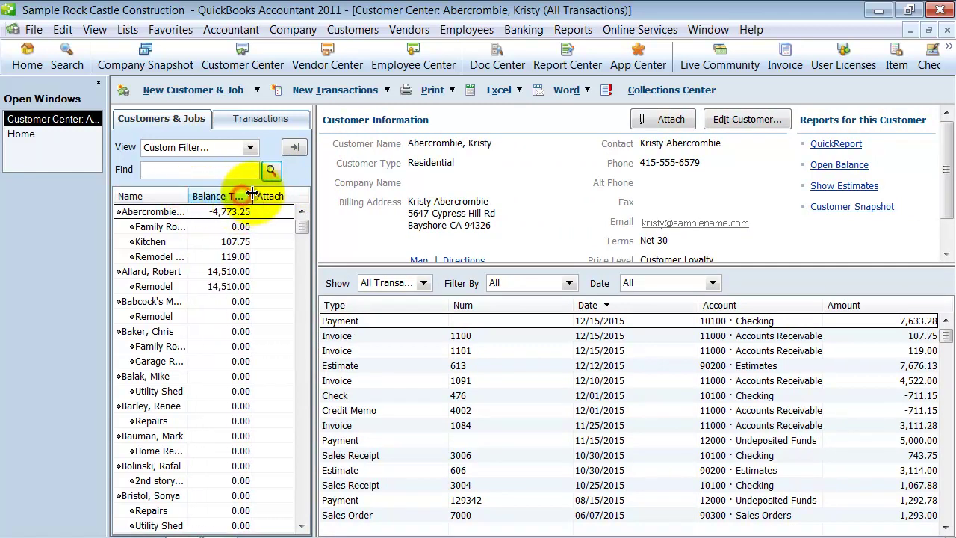
pyautogui.moveTo(188, 196); pyautogui.dragTo(206, 199)
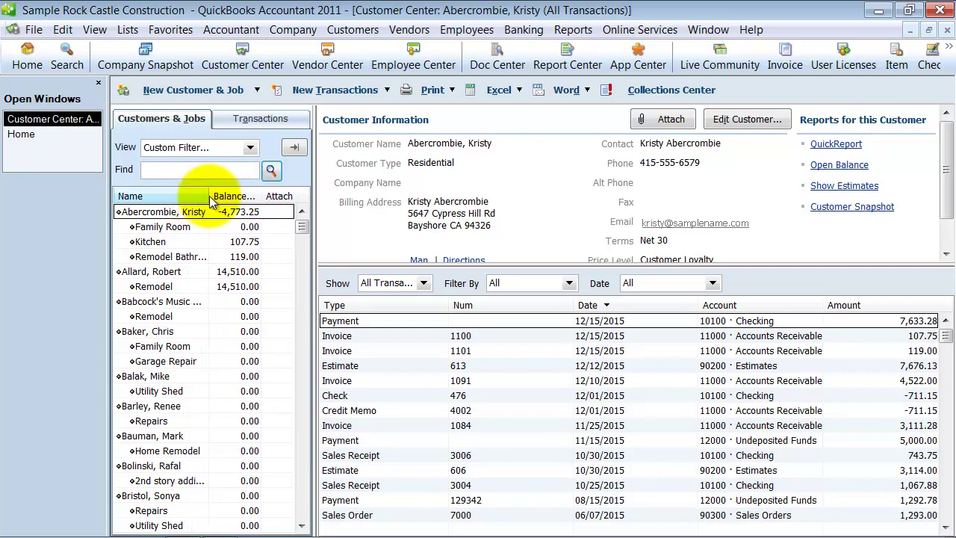
# Remove the Attach column, widen Balance Total, and enlarge the information area to reveal customer Notes.
pyautogui.rightClick(196, 211)
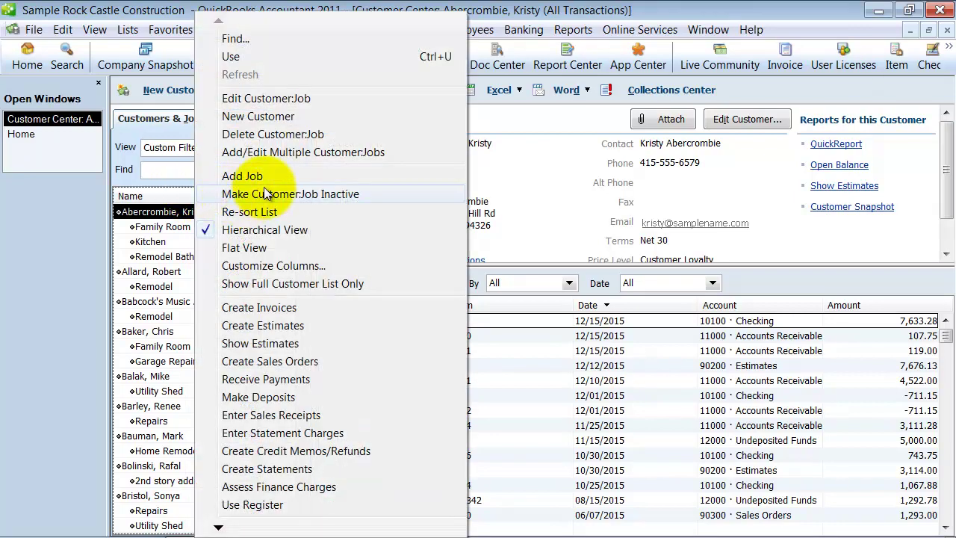
pyautogui.click(306, 263)
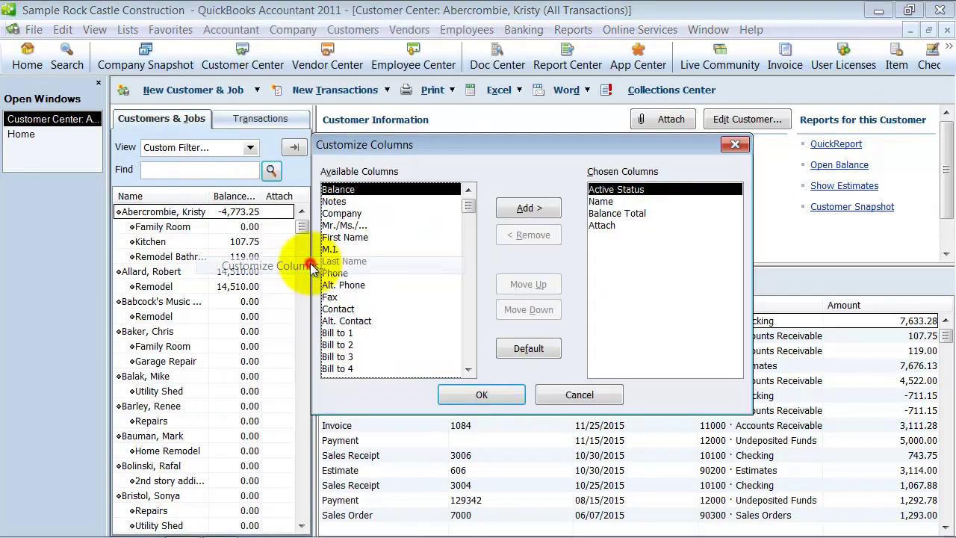
pyautogui.click(597, 225)
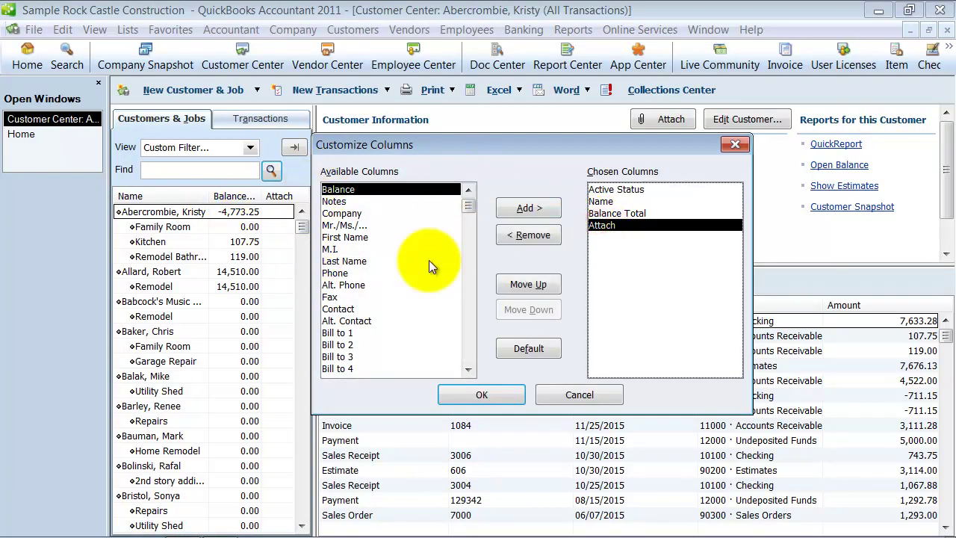
pyautogui.click(529, 235)
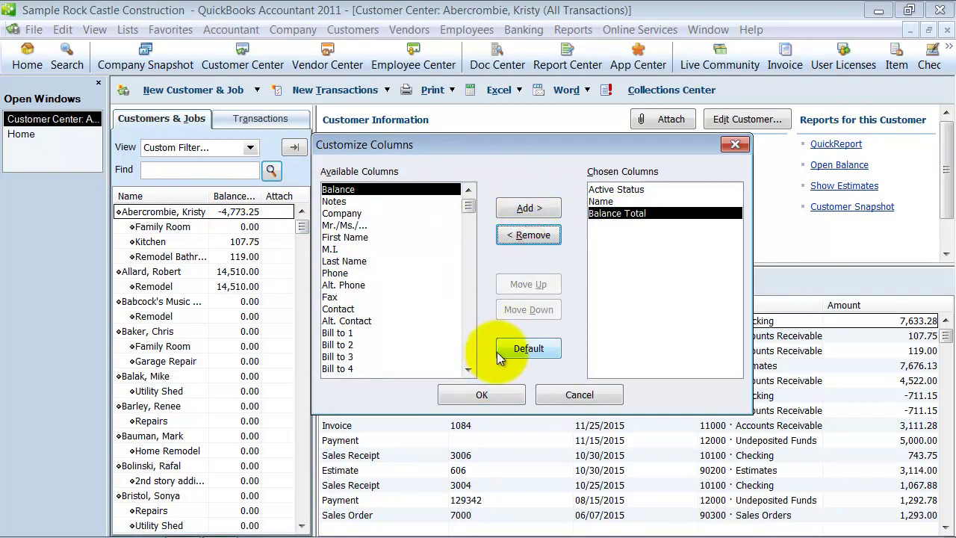
pyautogui.click(485, 393)
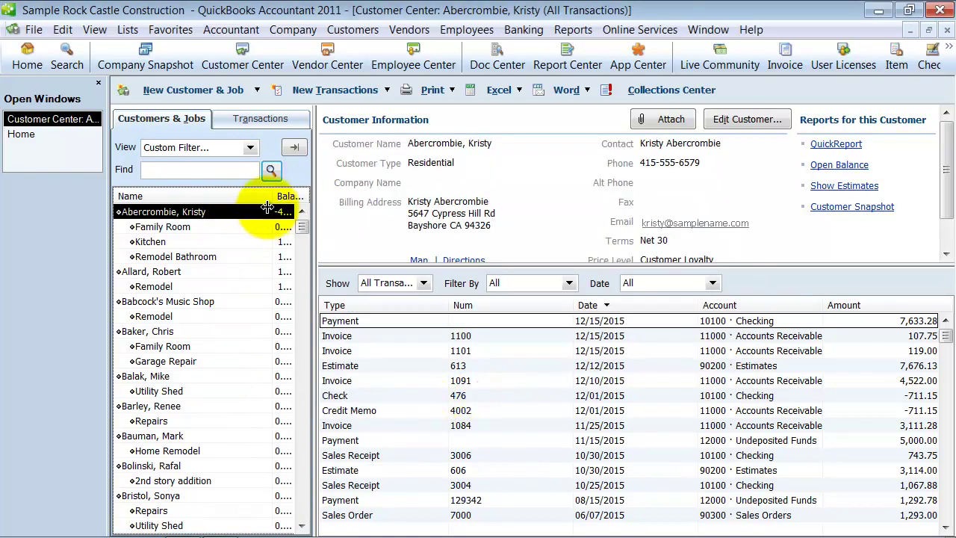
pyautogui.moveTo(267, 196); pyautogui.dragTo(229, 196)
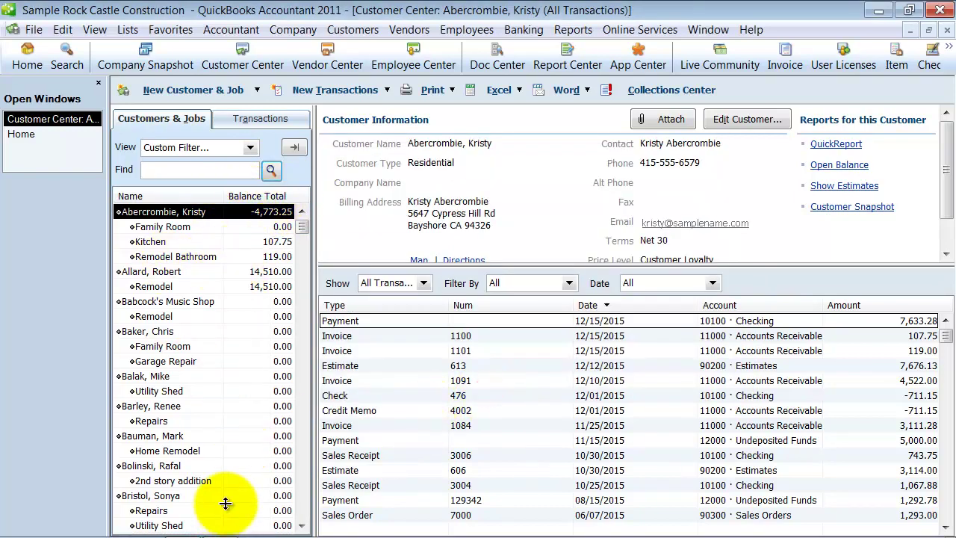
pyautogui.moveTo(373, 263); pyautogui.dragTo(398, 369)
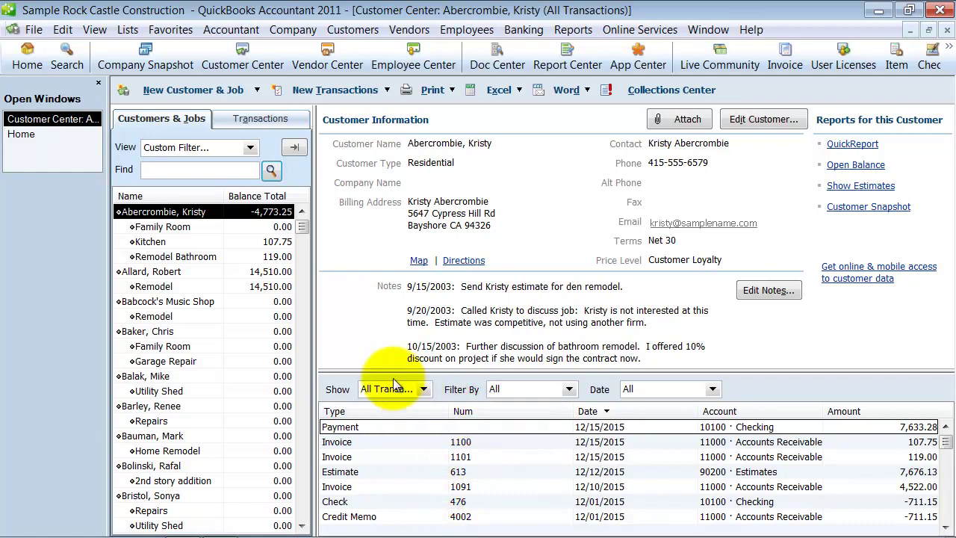
# Sort the selected customer's transactions by Num descending, leaving the transaction columns unchanged.
pyautogui.click(481, 412)
pyautogui.click(467, 412)
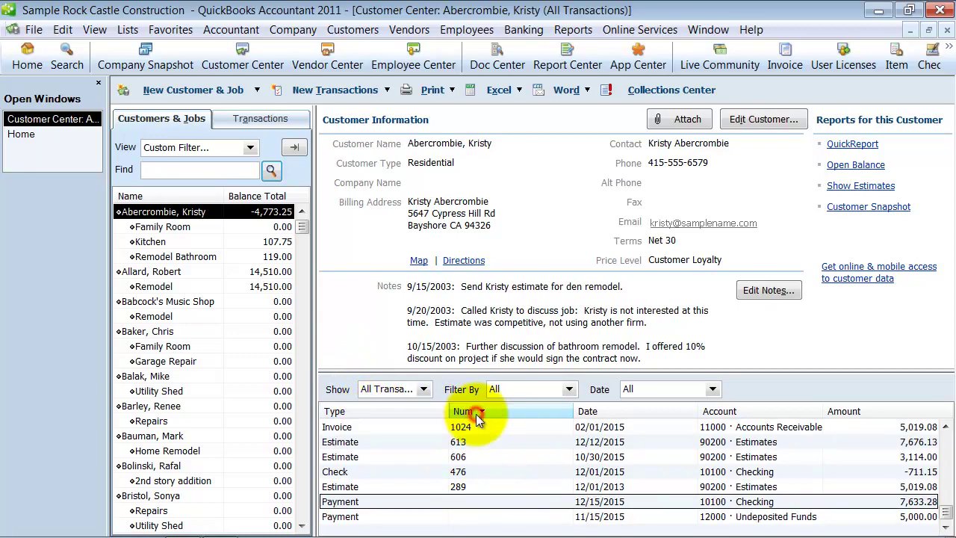
pyautogui.rightClick(377, 408)
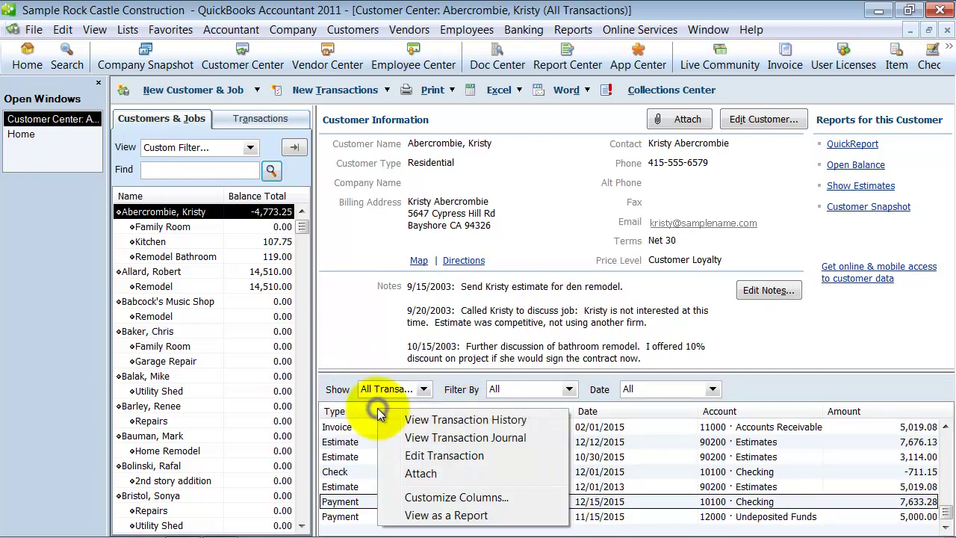
pyautogui.click(426, 498)
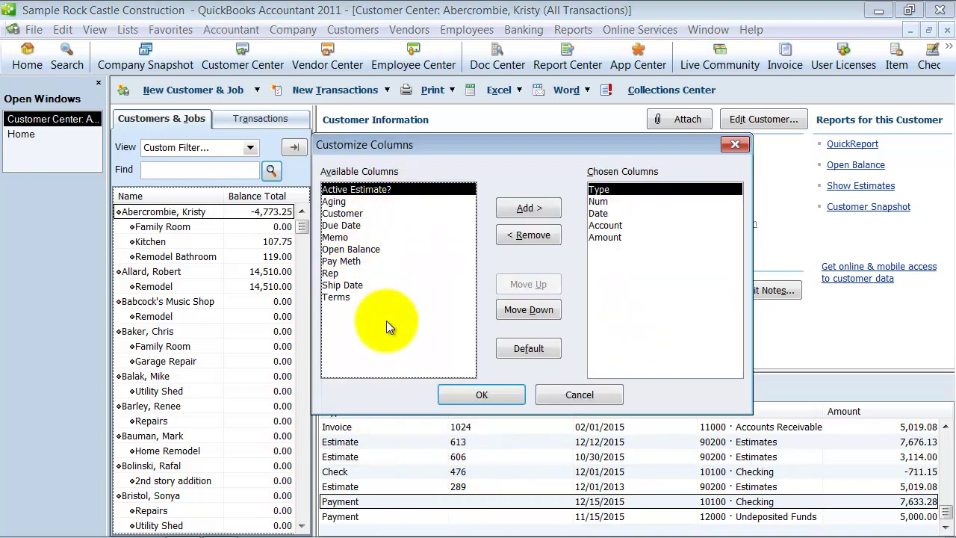
pyautogui.click(479, 396)
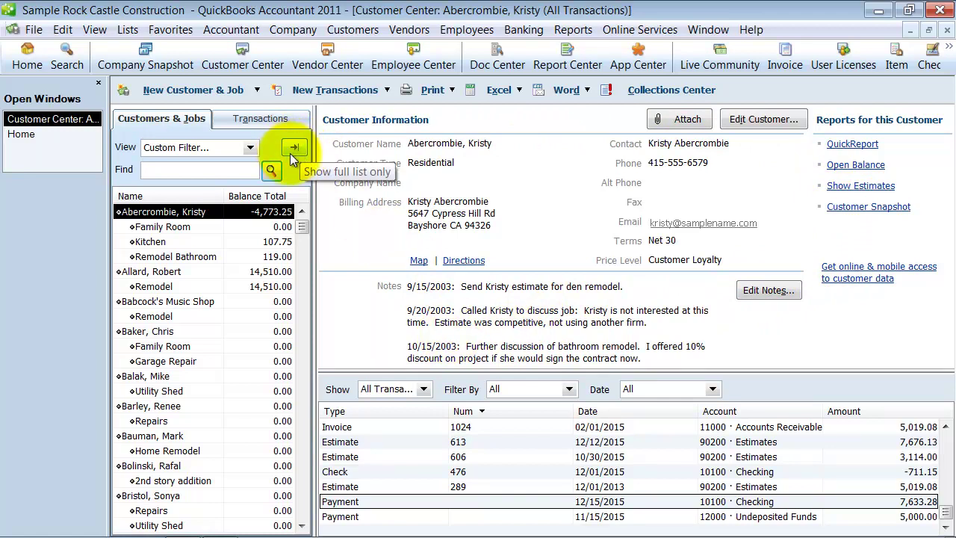
# Show the customer list at full width and narrow Name so Balance Total, Notes and Attach widen.
pyautogui.click(297, 146)
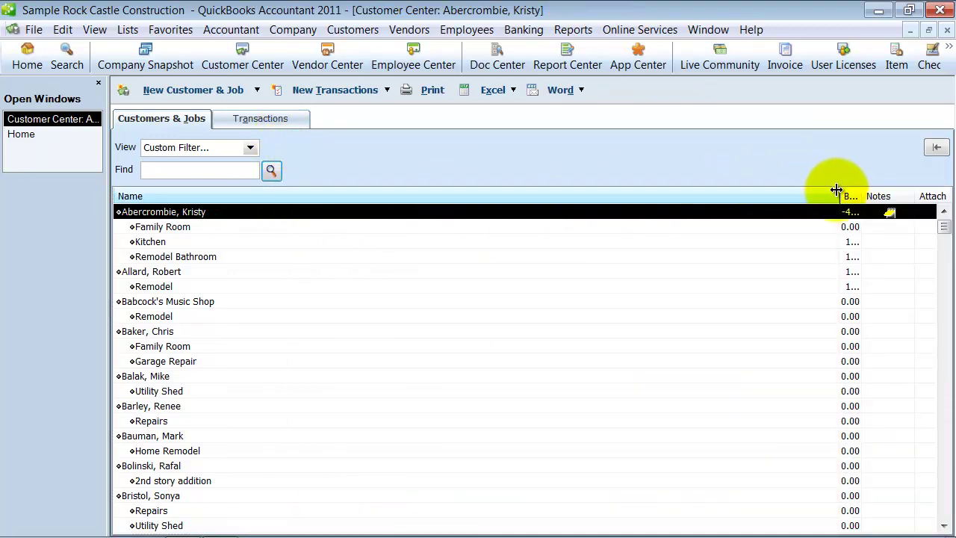
pyautogui.moveTo(840, 196); pyautogui.dragTo(541, 200)
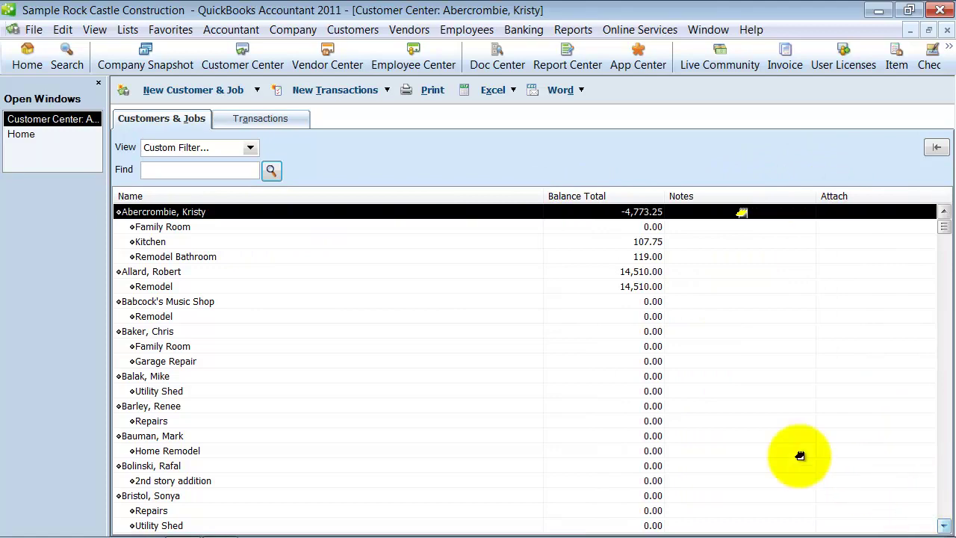
pyautogui.rightClick(413, 203)
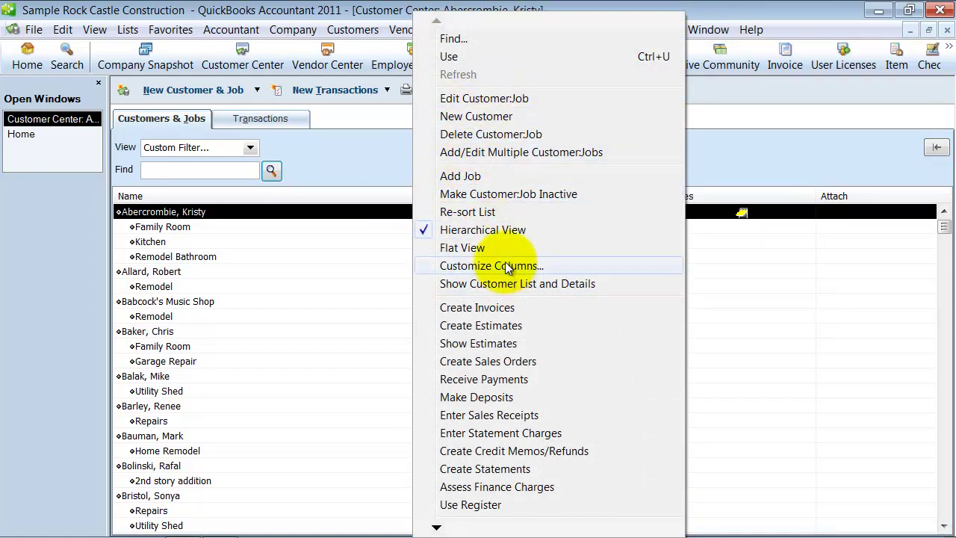
pyautogui.rightClick(350, 206)
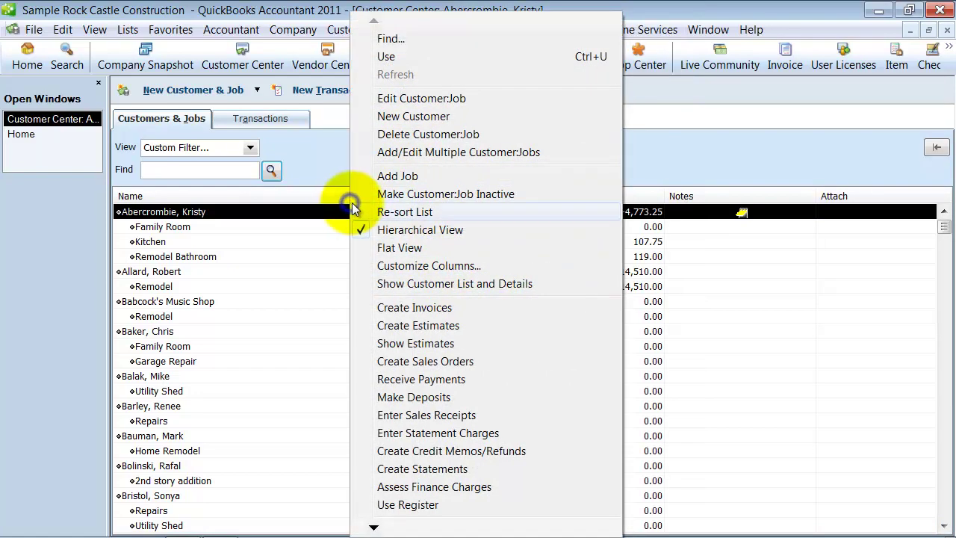
# Add the B-Day column to the customer list through Customize Columns.
pyautogui.click(504, 266)
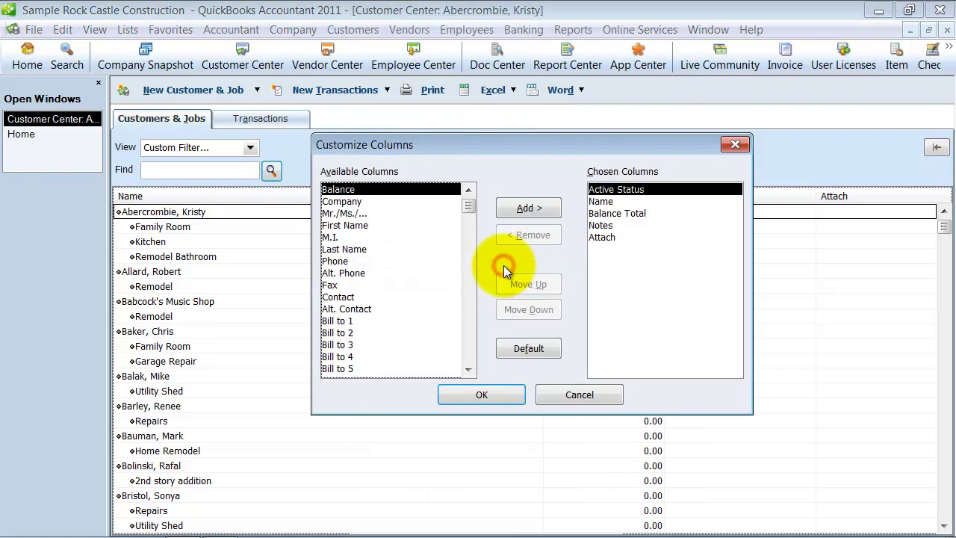
pyautogui.moveTo(472, 212); pyautogui.dragTo(468, 356)
pyautogui.click(326, 357)
pyautogui.click(535, 203)
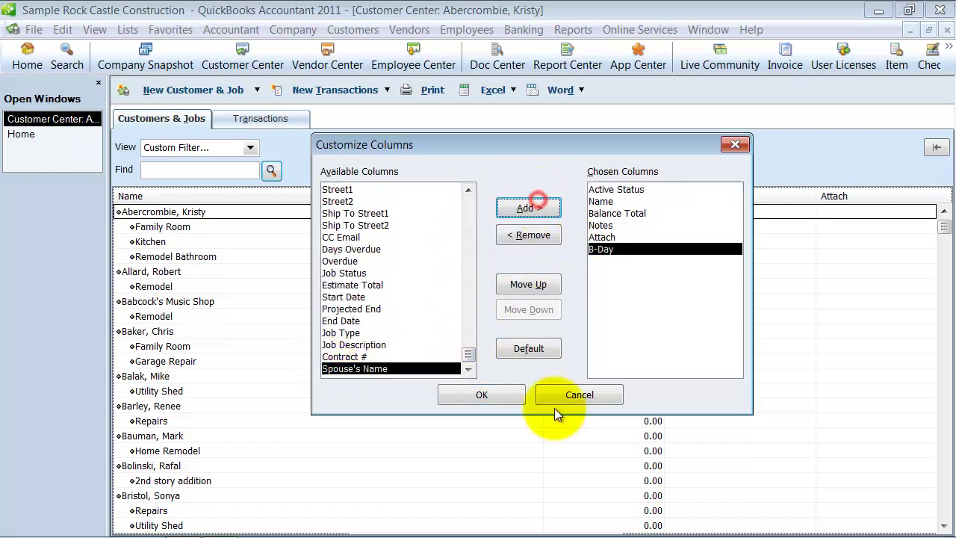
pyautogui.click(482, 396)
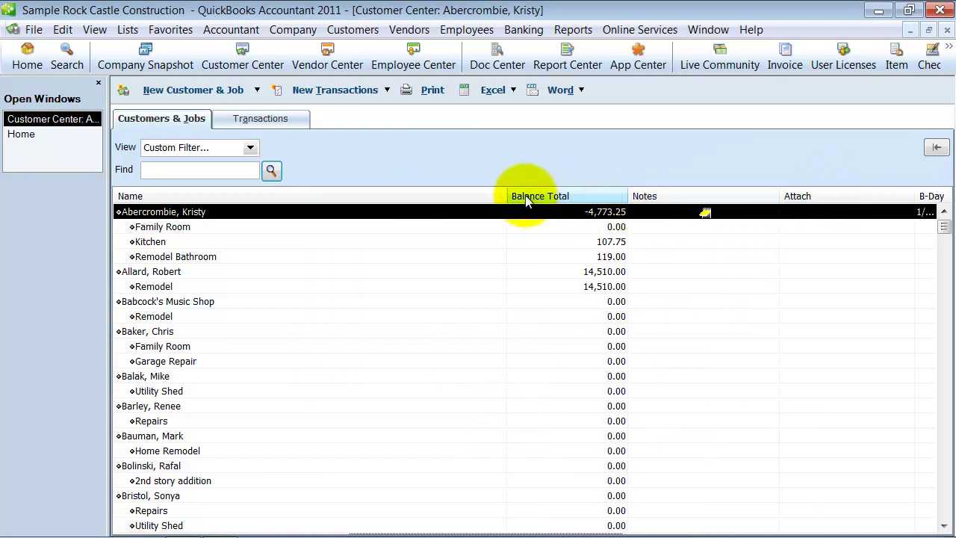
# Narrow the Name column, sort customers by B-Day, and show the details panel again.
pyautogui.moveTo(507, 195); pyautogui.dragTo(439, 192)
pyautogui.click(865, 196)
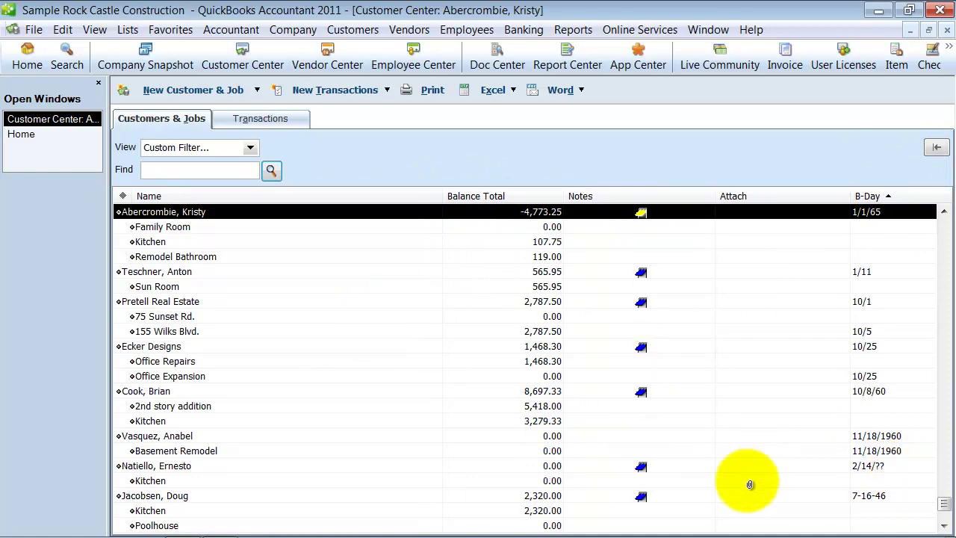
pyautogui.click(937, 147)
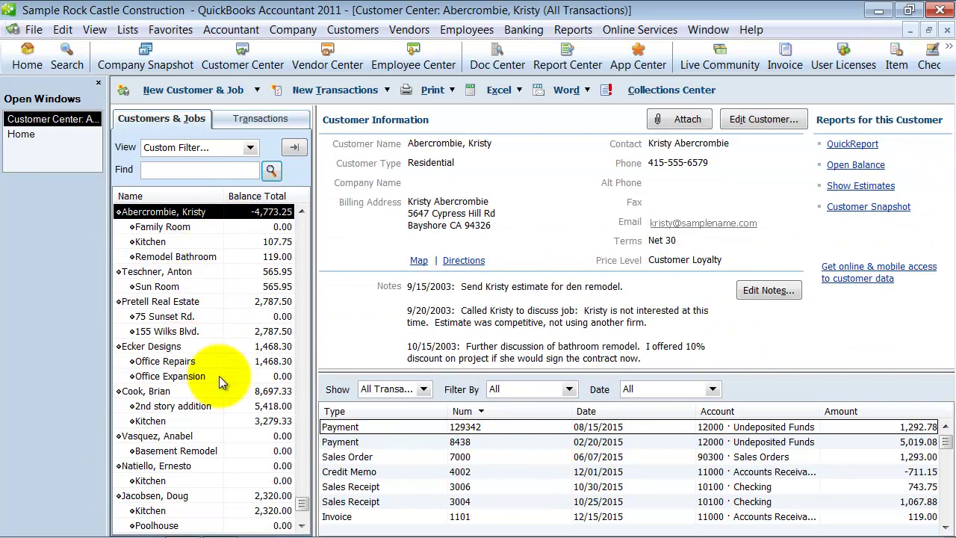
# Widen Balance Total in the full list, then restore details and enlarge the transactions list.
pyautogui.click(295, 147)
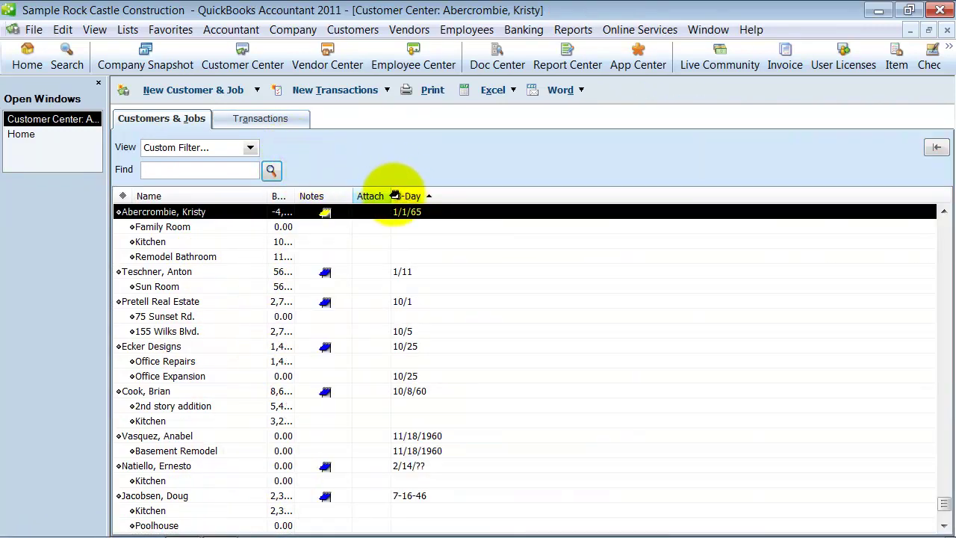
pyautogui.moveTo(293, 200); pyautogui.dragTo(359, 195)
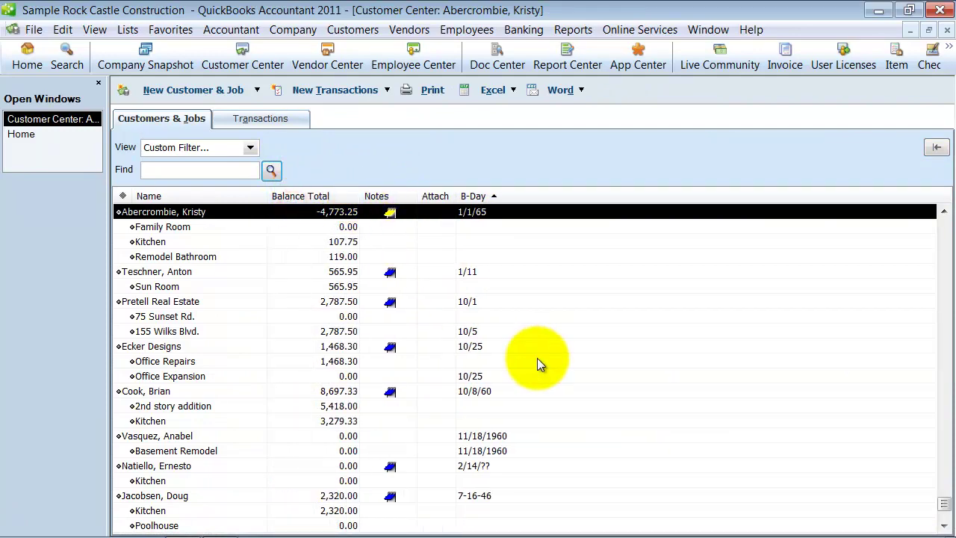
pyautogui.click(938, 147)
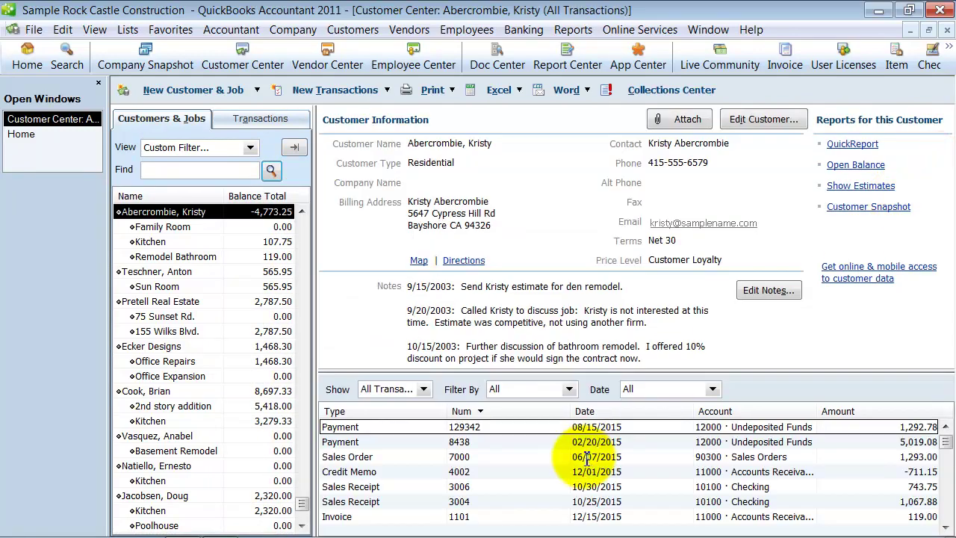
pyautogui.moveTo(479, 371); pyautogui.dragTo(459, 259)
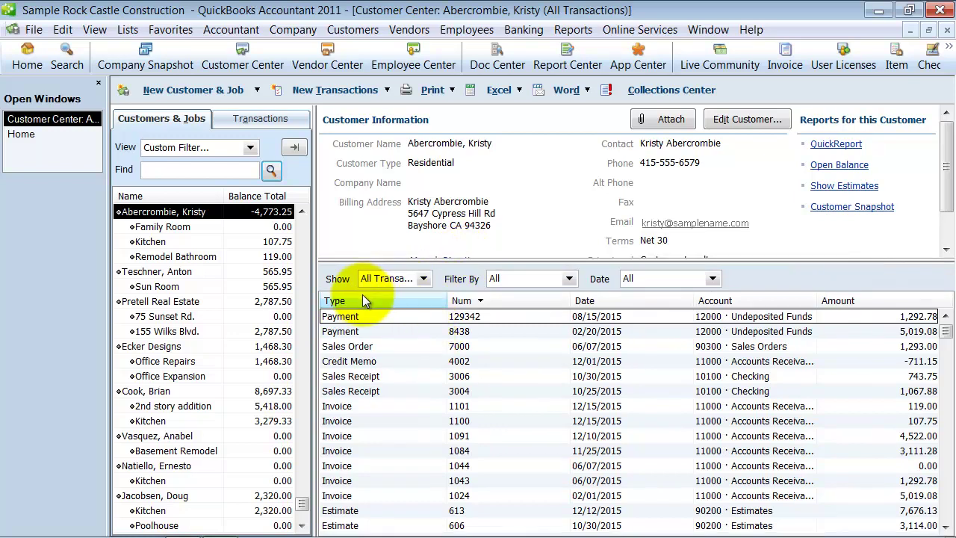
# Filter transactions to Invoices, Open Invoices, All dates: invoices 1100, 1101, 1024 totalling 5,245.83.
pyautogui.click(418, 282)
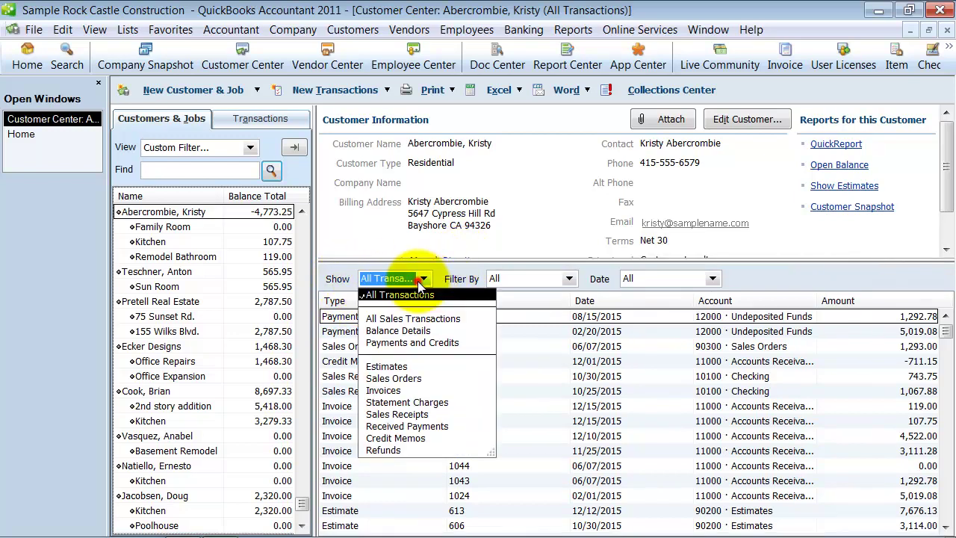
pyautogui.click(398, 390)
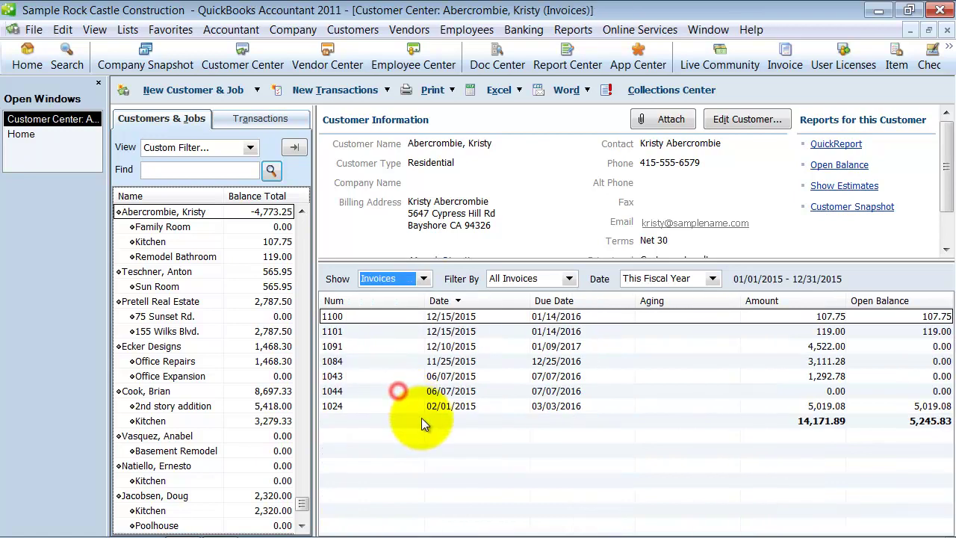
pyautogui.click(569, 278)
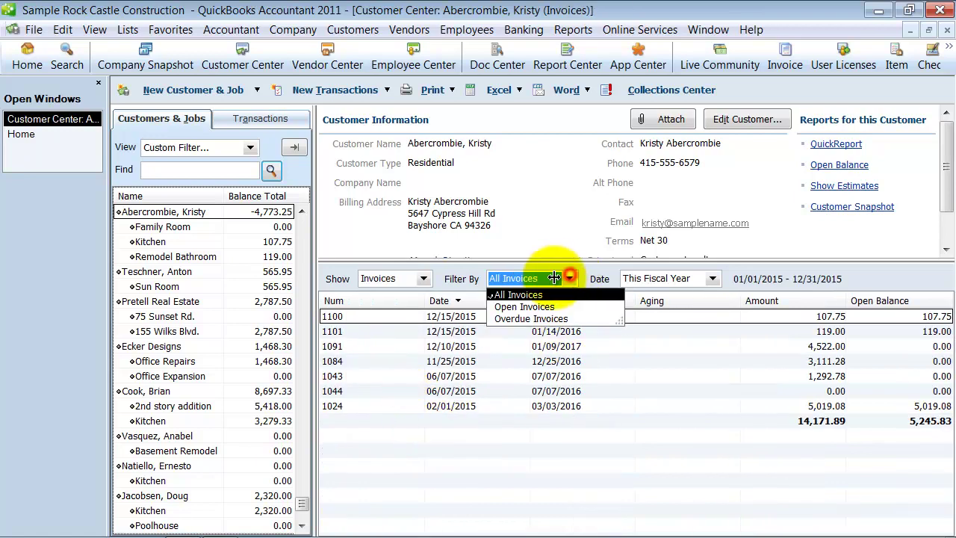
pyautogui.click(524, 308)
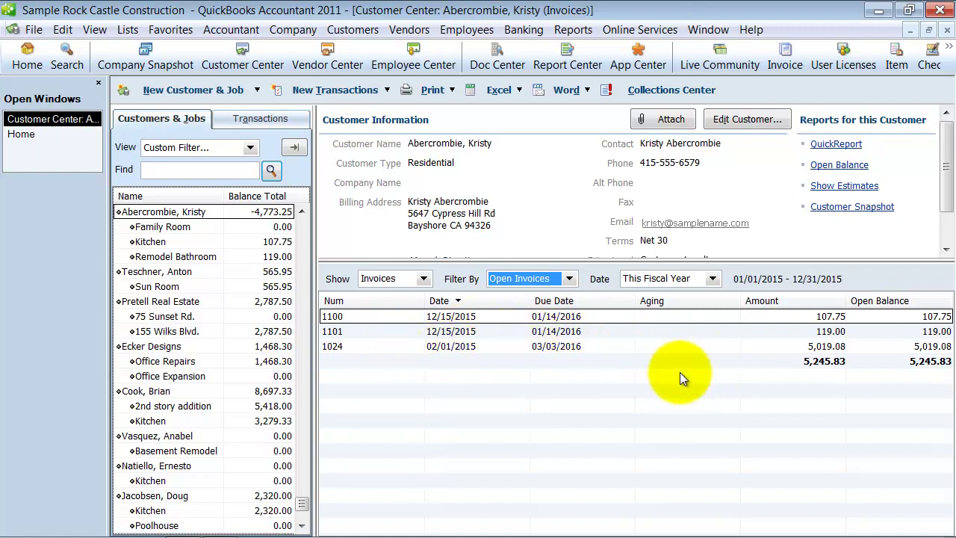
pyautogui.click(701, 286)
pyautogui.scroll(1, 642, 314)
pyautogui.click(639, 296)
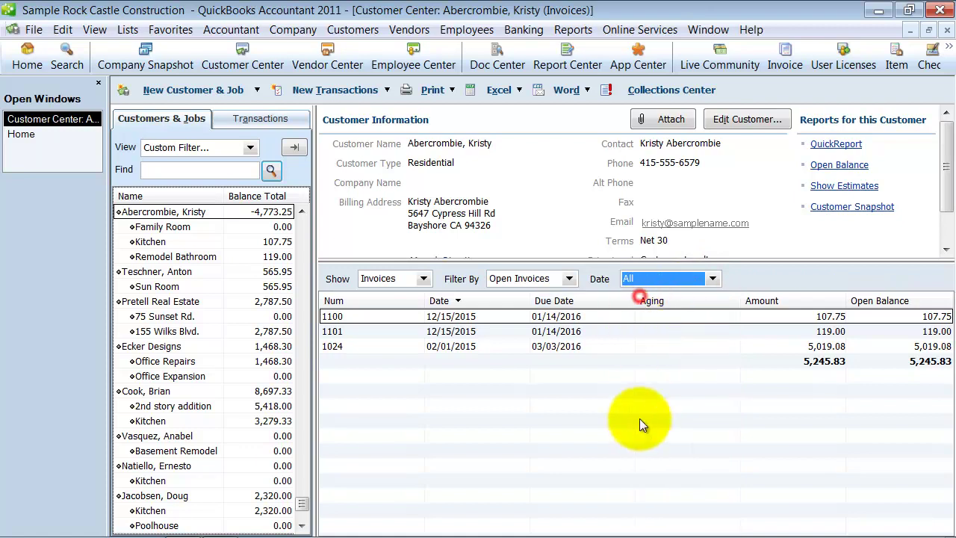
pyautogui.click(640, 423)
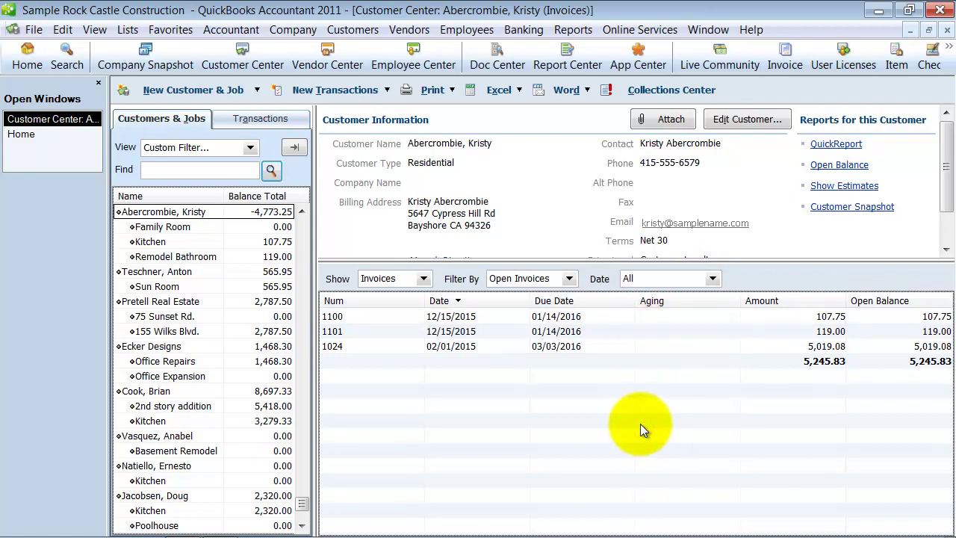
# Close and reopen the Customer Center, then widen the Notes column in the full customer list.
pyautogui.click(949, 30)
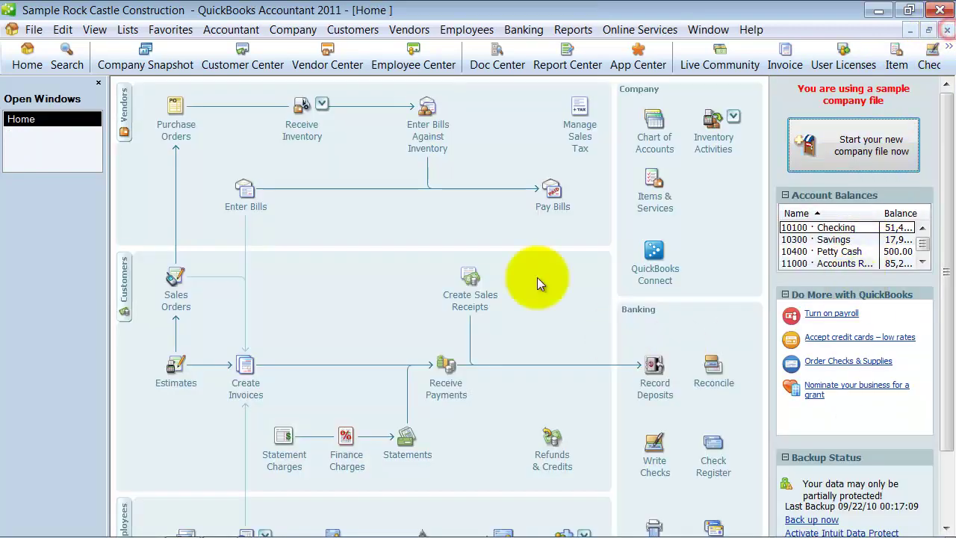
pyautogui.click(247, 60)
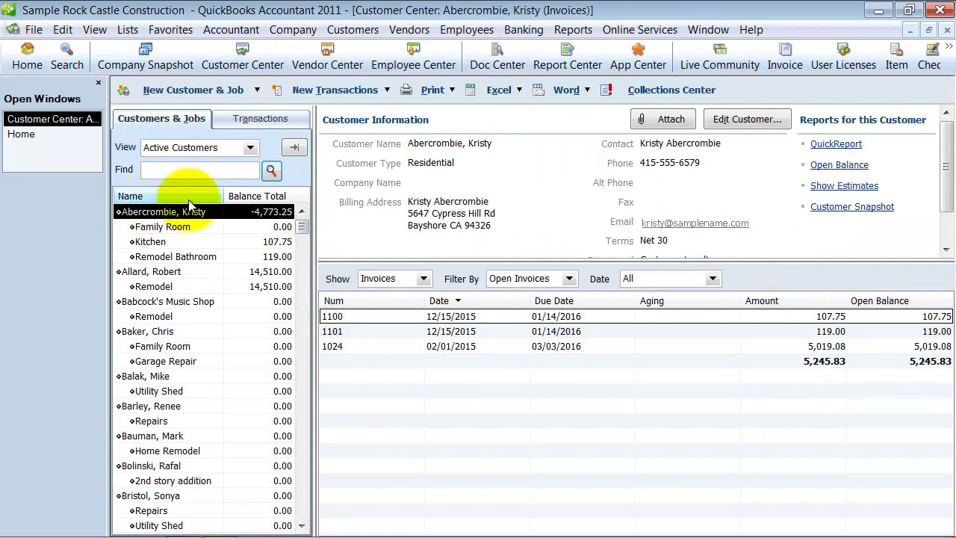
pyautogui.click(287, 148)
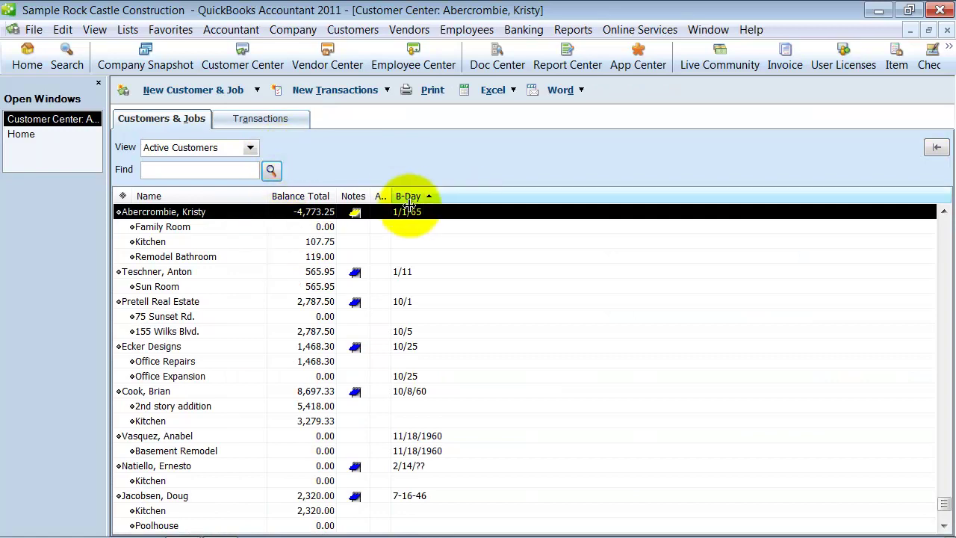
pyautogui.moveTo(367, 193); pyautogui.dragTo(444, 194)
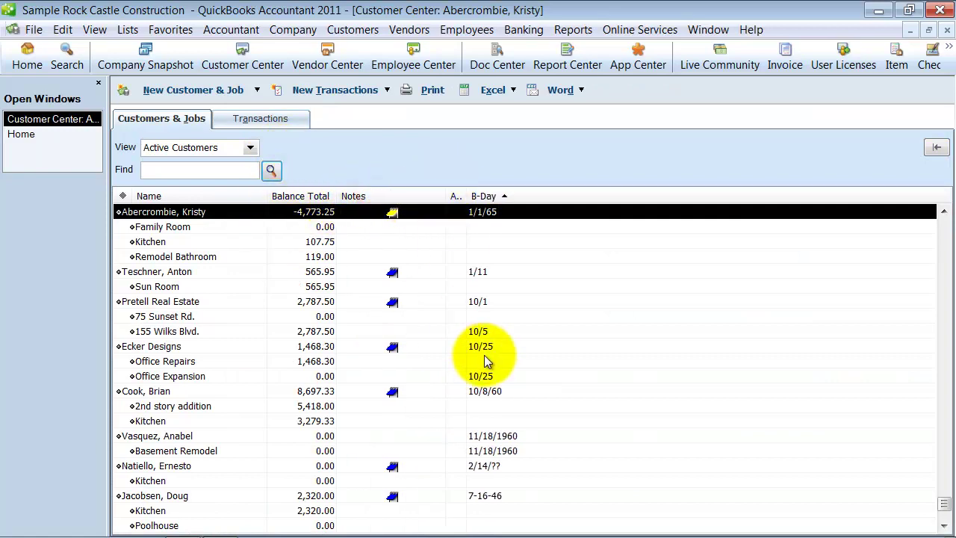
pyautogui.click(937, 147)
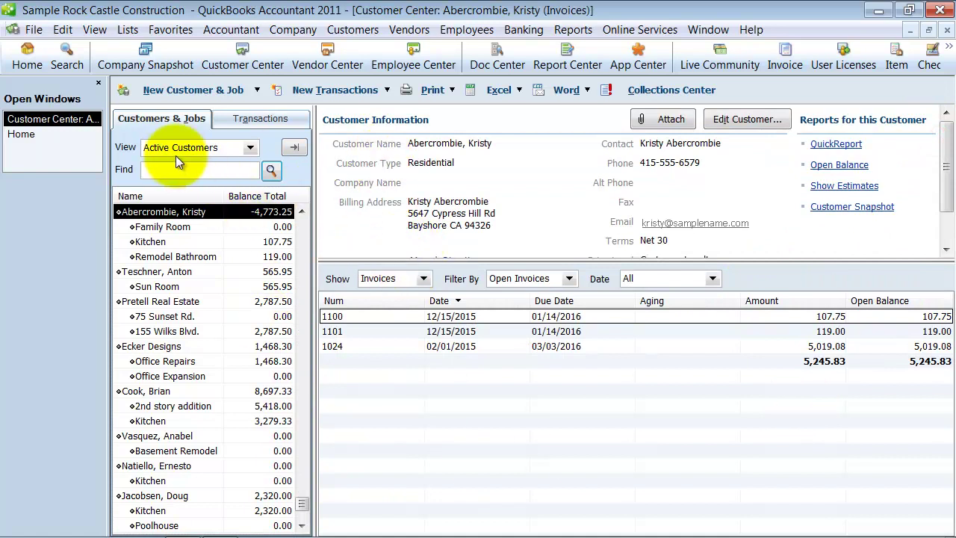
# Switch to the Transactions tab and review the refunds list columns without changes.
pyautogui.click(231, 121)
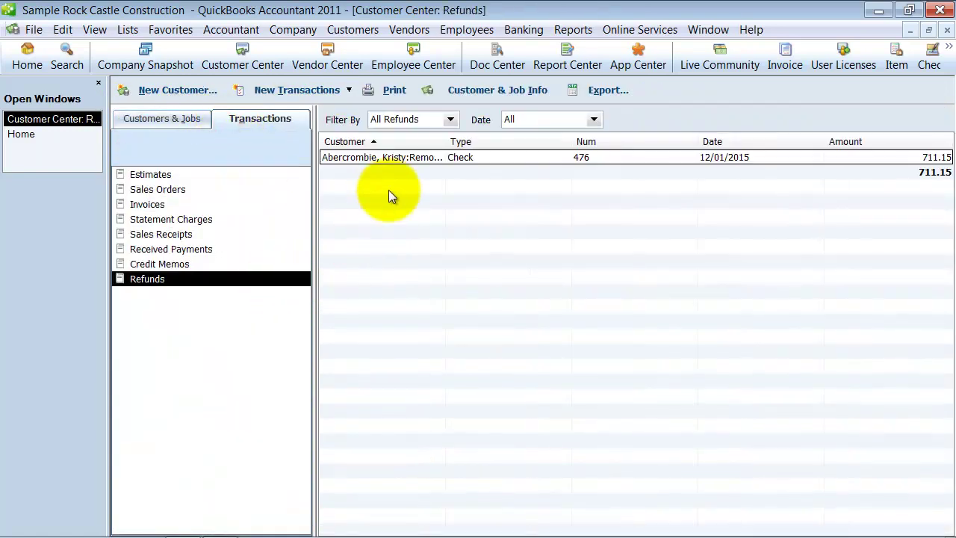
pyautogui.rightClick(387, 142)
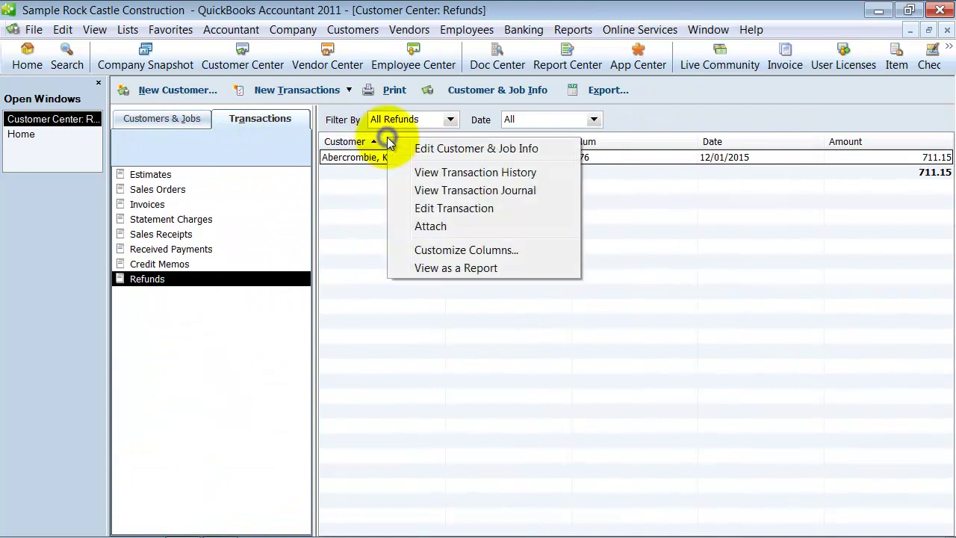
pyautogui.click(465, 249)
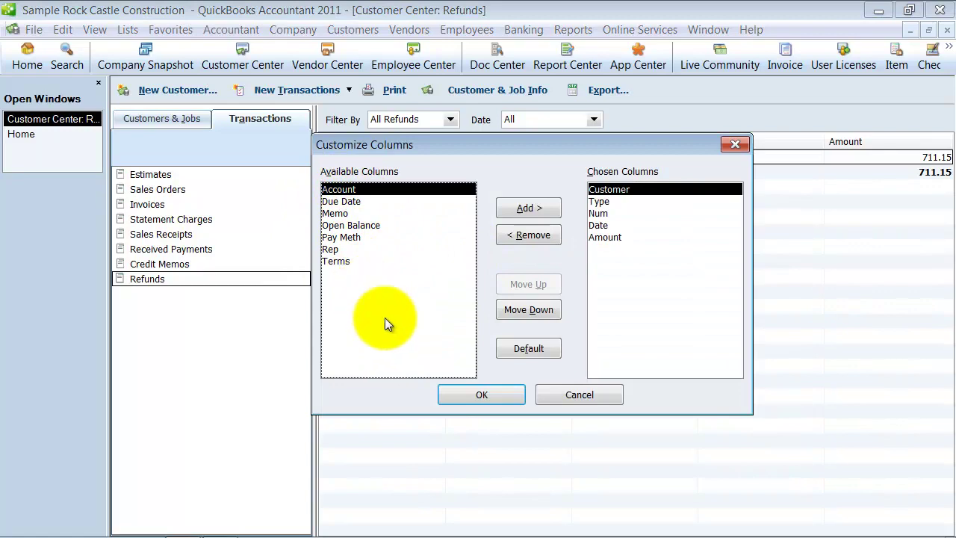
pyautogui.click(497, 395)
# Show the invoices list and add a Memo column after Open Balance.
pyautogui.click(149, 203)
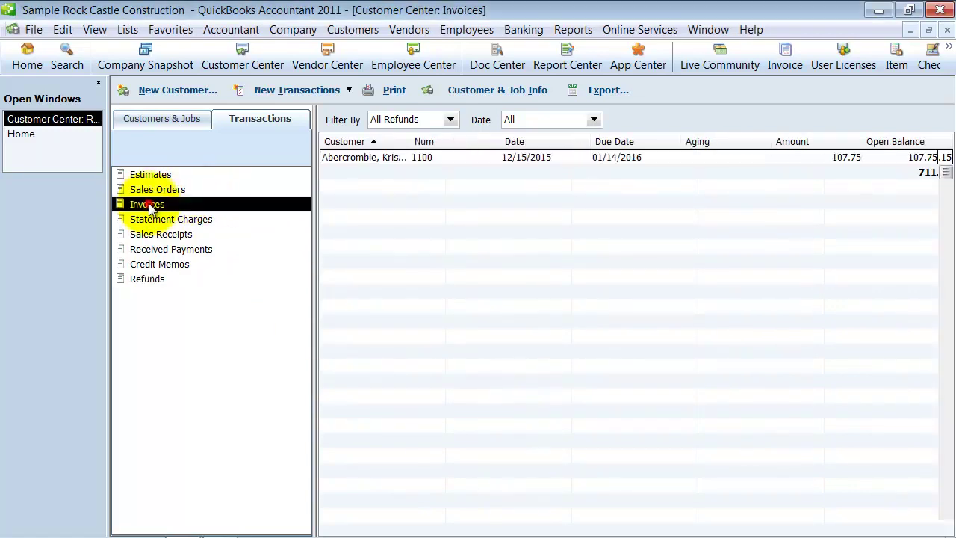
pyautogui.rightClick(378, 142)
pyautogui.click(448, 250)
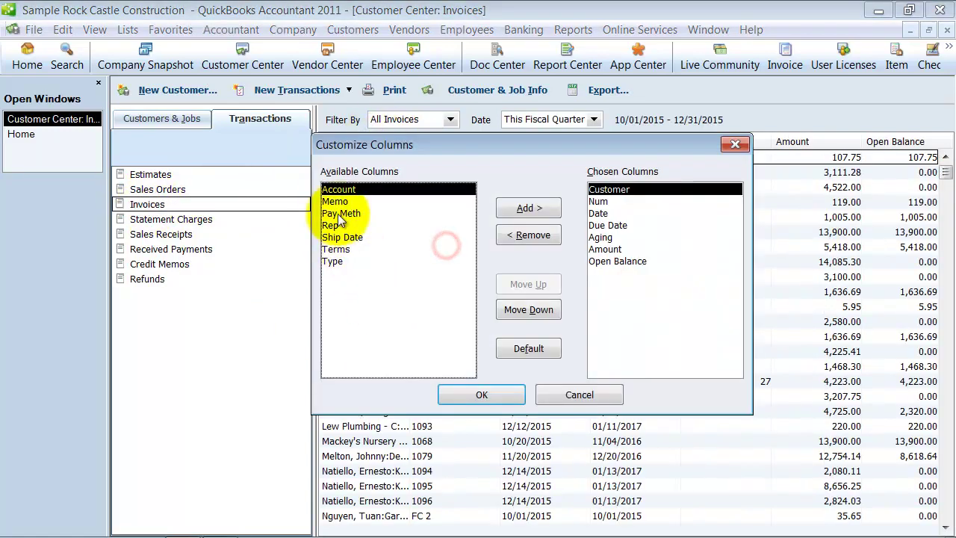
pyautogui.click(335, 201)
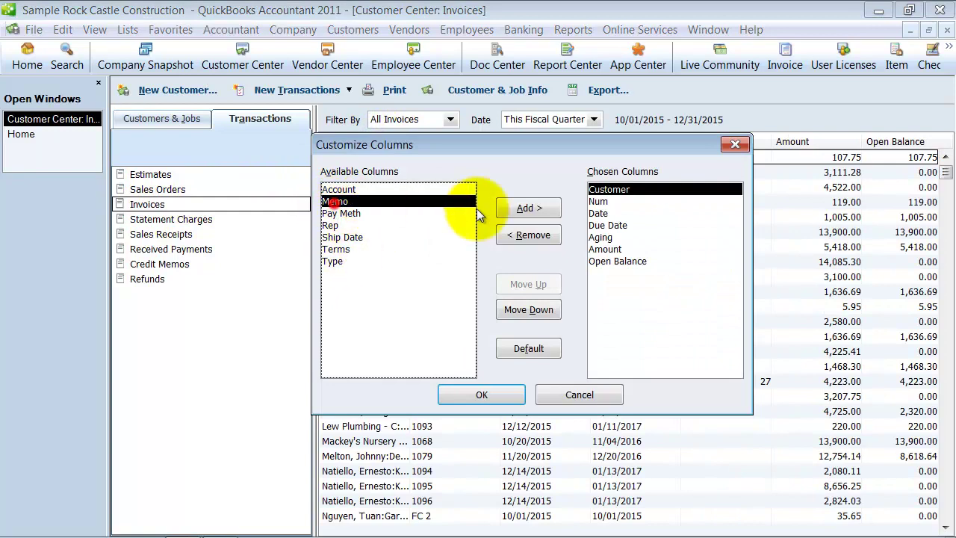
pyautogui.click(528, 208)
pyautogui.click(497, 396)
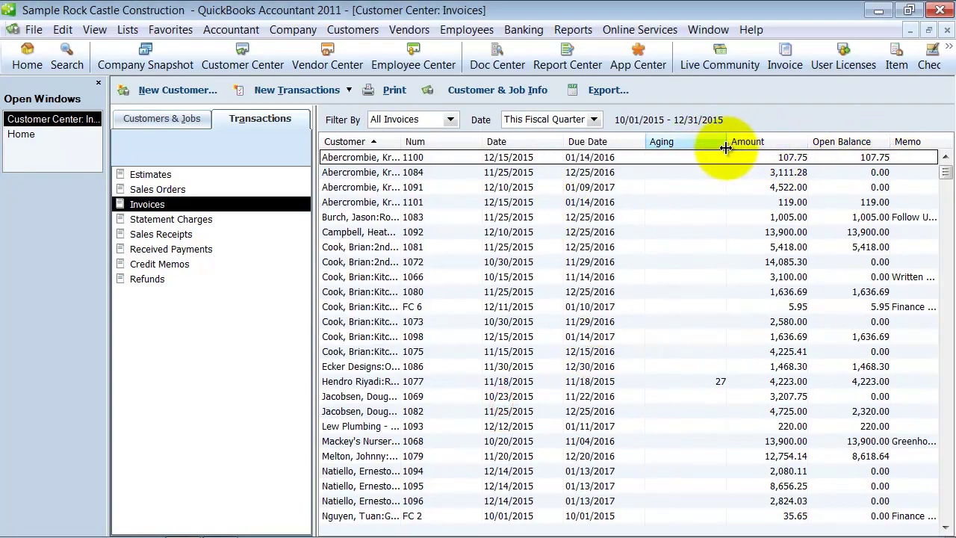
# Narrow the Aging column, sort the invoices by Memo, and show all dates.
pyautogui.moveTo(725, 145); pyautogui.dragTo(702, 145)
pyautogui.click(901, 141)
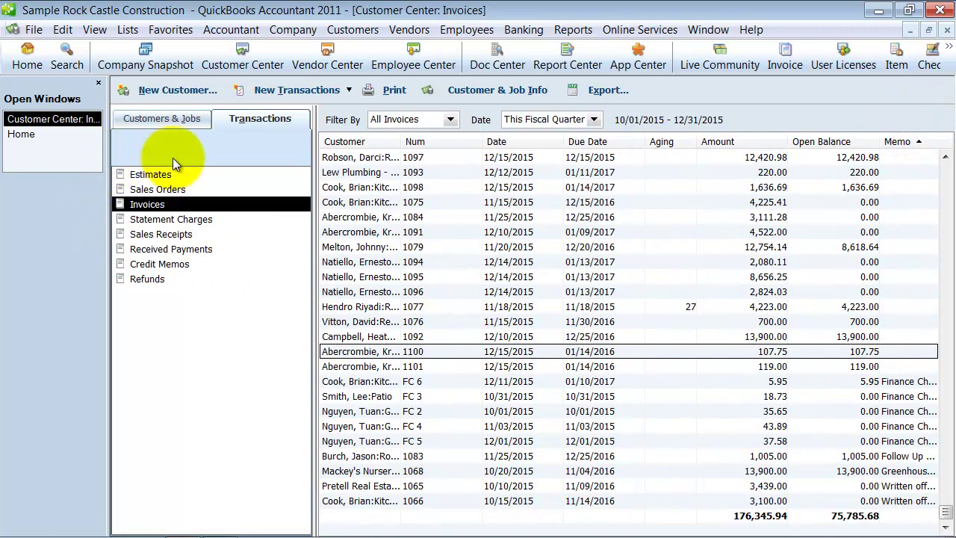
pyautogui.click(594, 119)
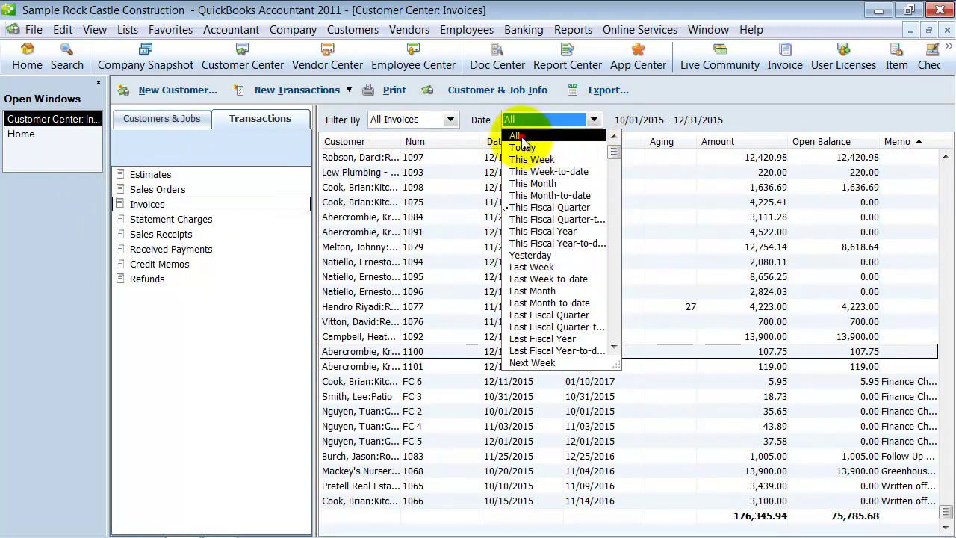
pyautogui.click(521, 133)
# Filter the invoice list to Open Invoices, then switch the Transactions view to Sales Orders.
pyautogui.click(450, 119)
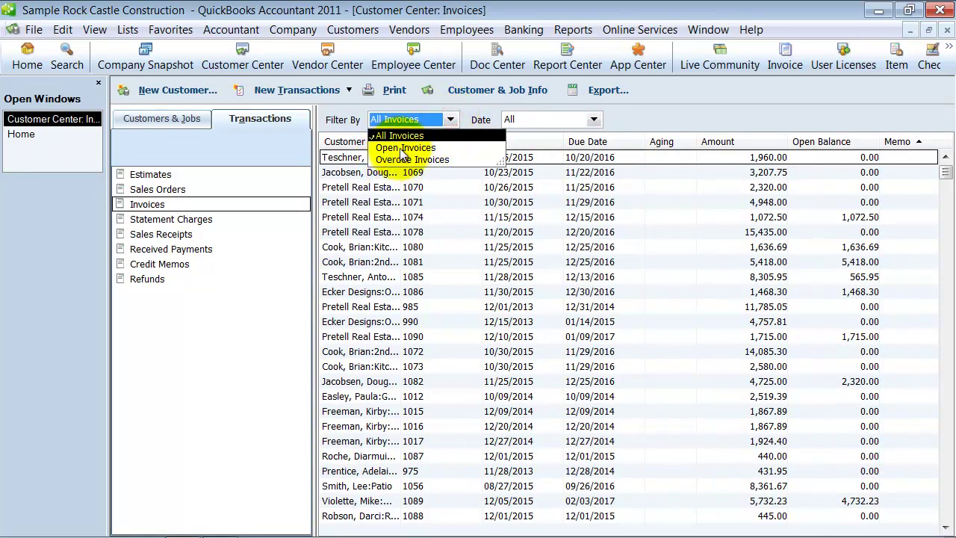
pyautogui.click(401, 146)
pyautogui.click(450, 120)
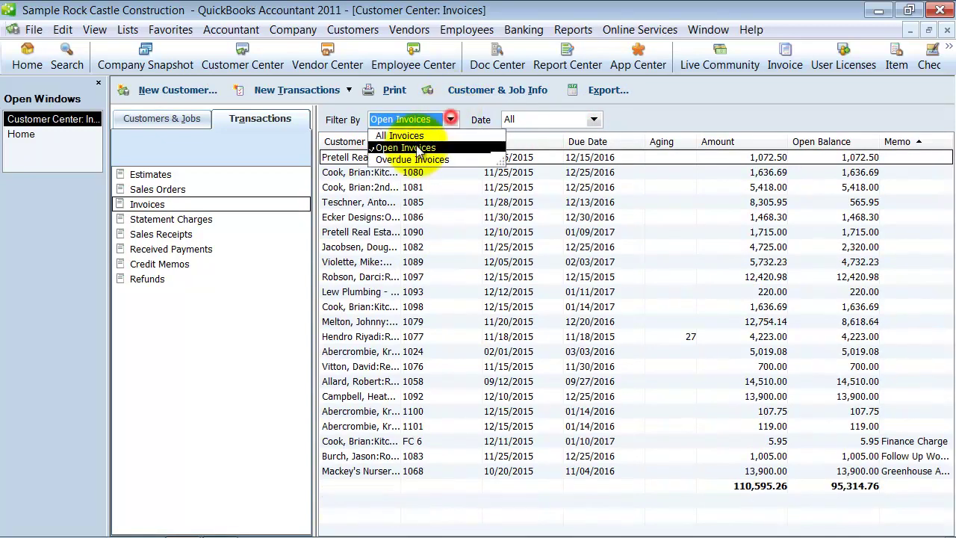
pyautogui.click(413, 159)
pyautogui.click(160, 189)
pyautogui.click(450, 120)
# Filter sales orders to Open Sales Orders and return to the Customers & Jobs list.
pyautogui.click(418, 148)
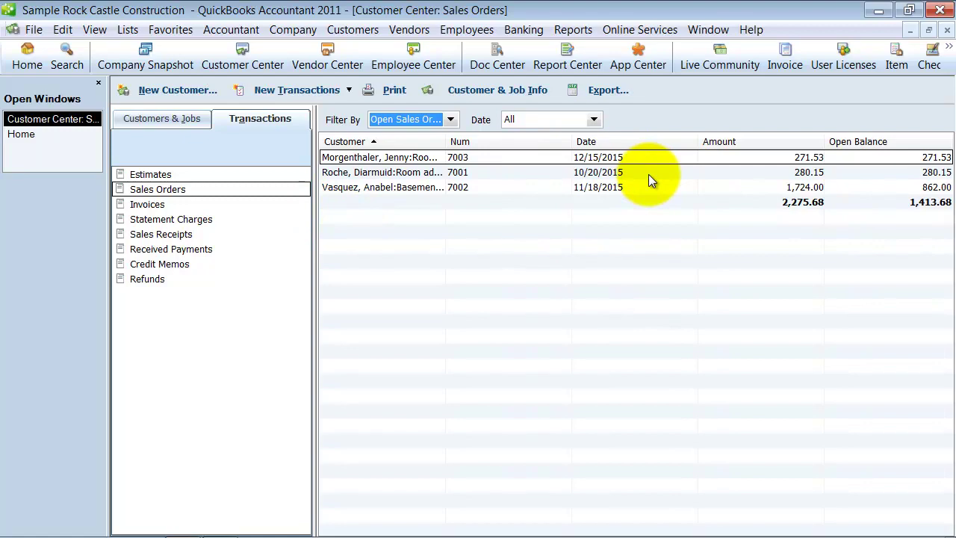
pyautogui.click(166, 118)
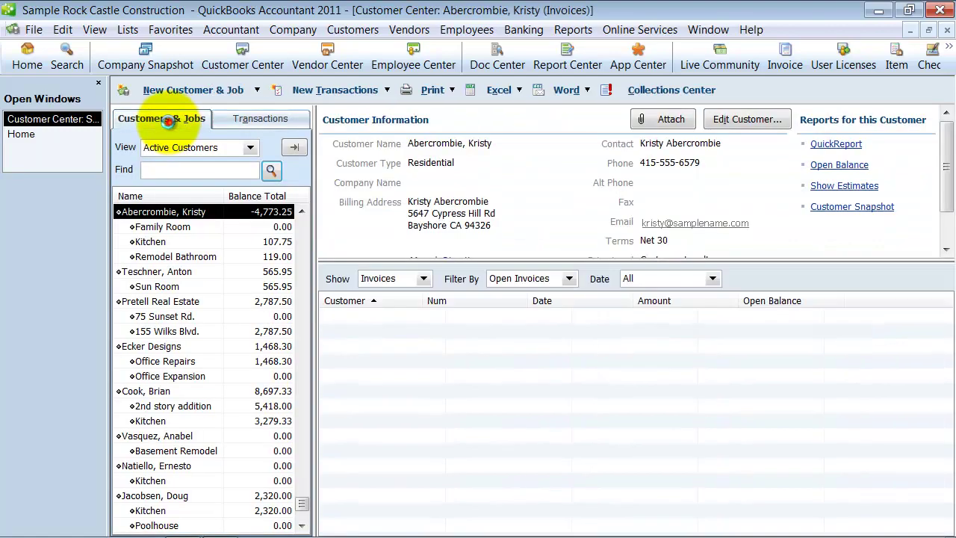